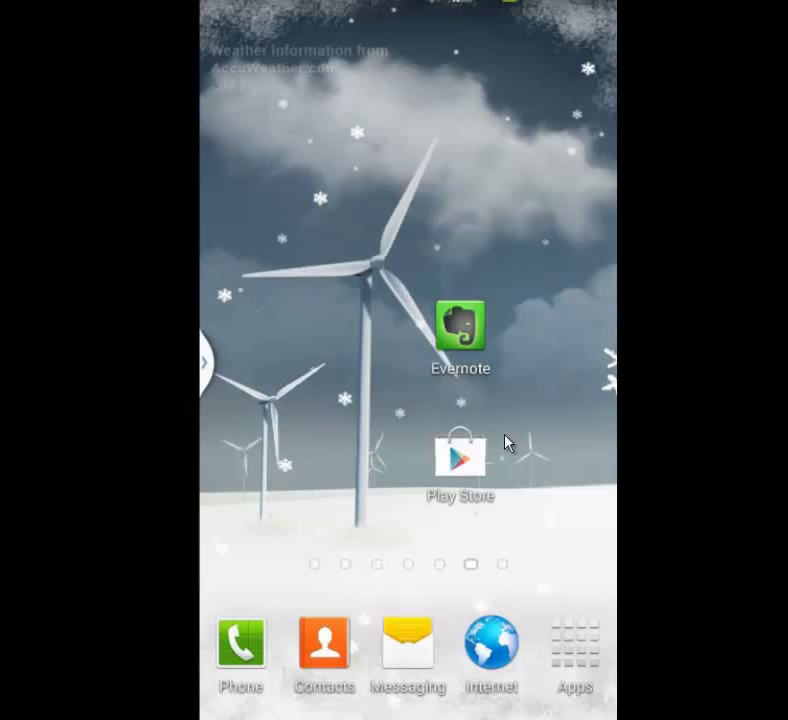
Open Evernote and create a new note titled "This is a test note".
click(457, 332)
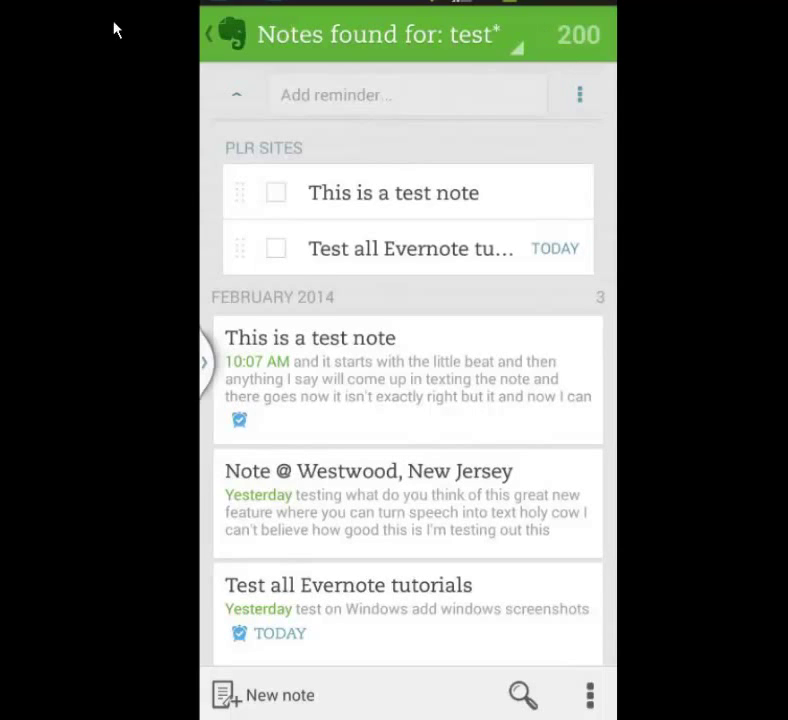
click(212, 46)
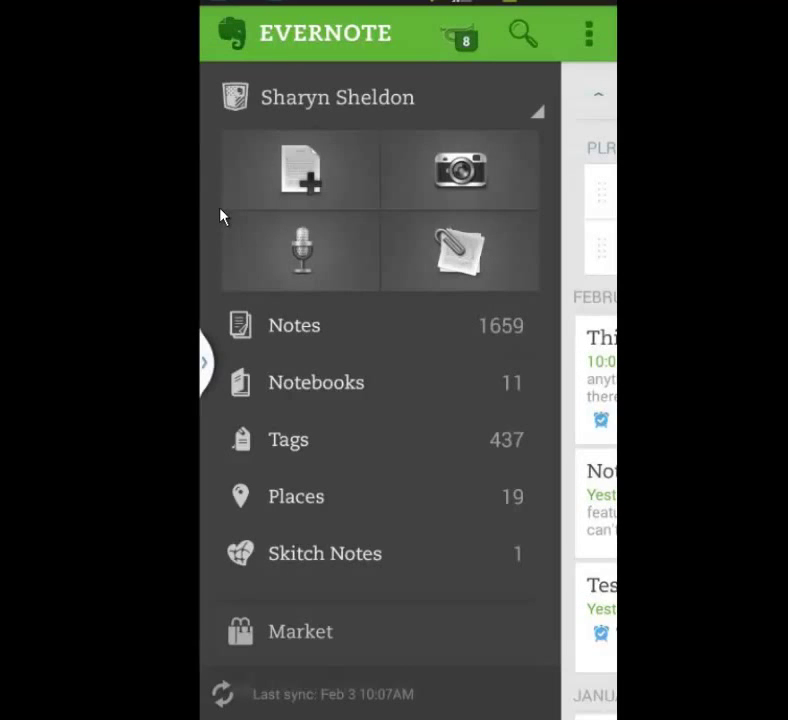
click(310, 185)
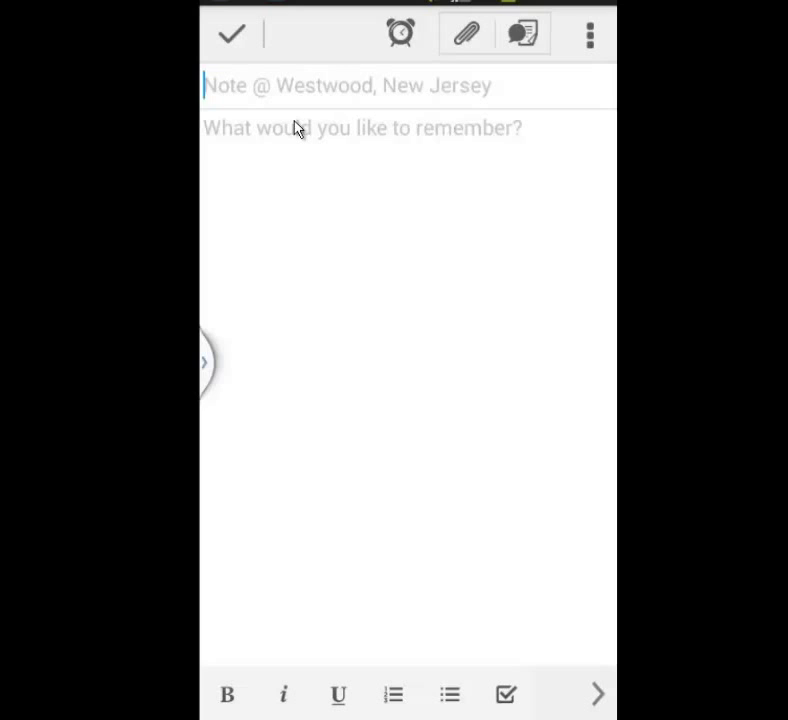
text(This is a tes)
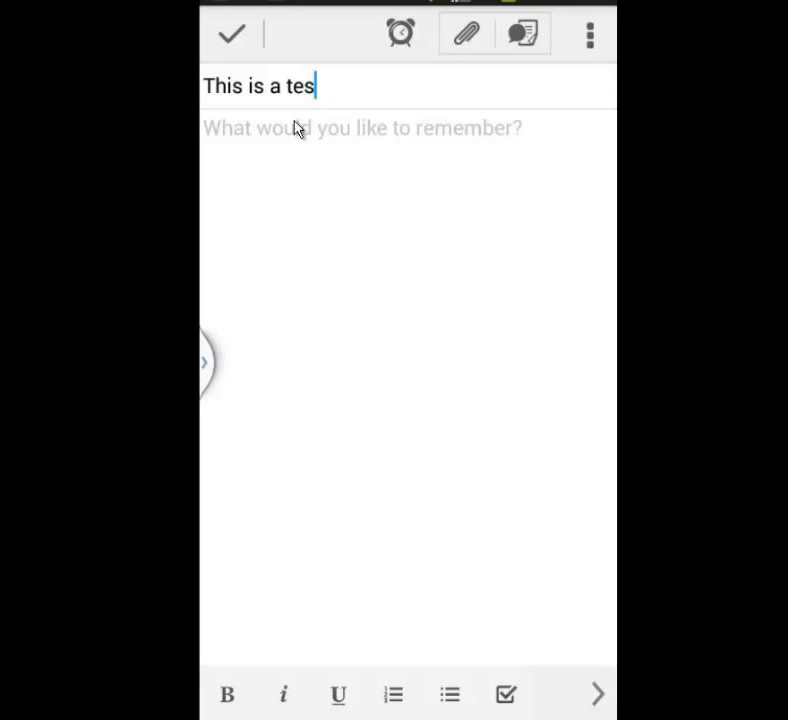
text(t note)
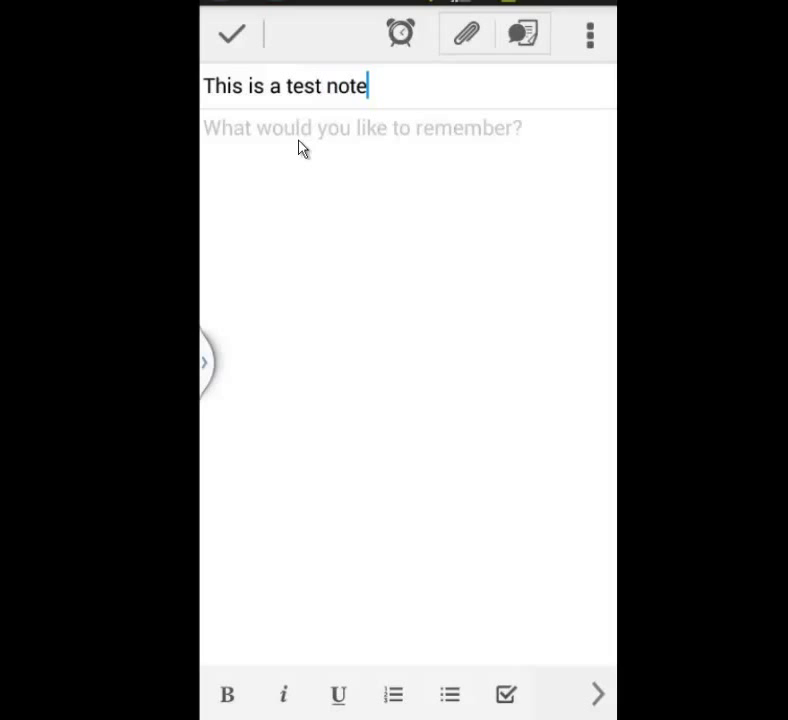
Dictate the note body "there's a beep is speak want in your know it's very accurate as you can see" and save the note.
click(302, 148)
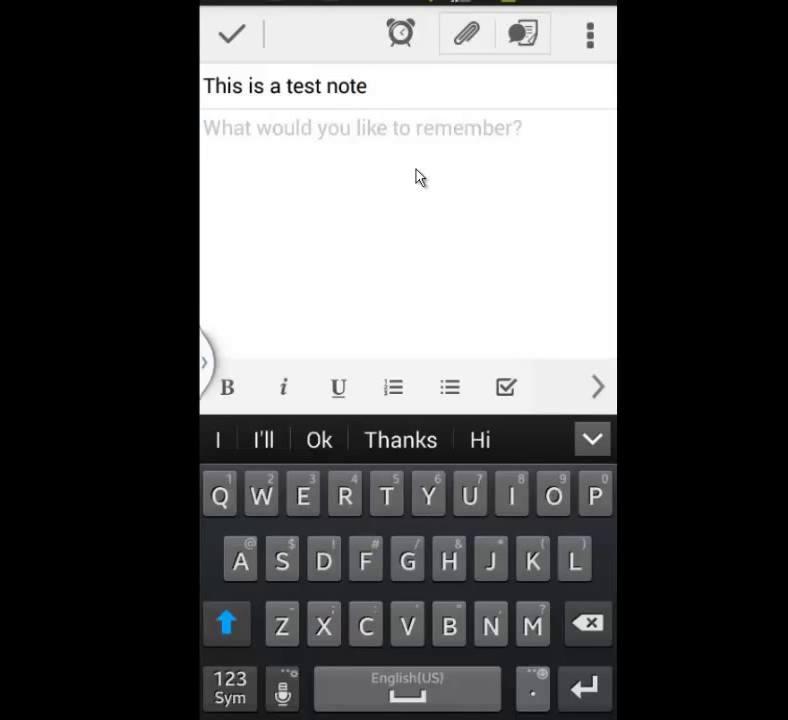
click(527, 37)
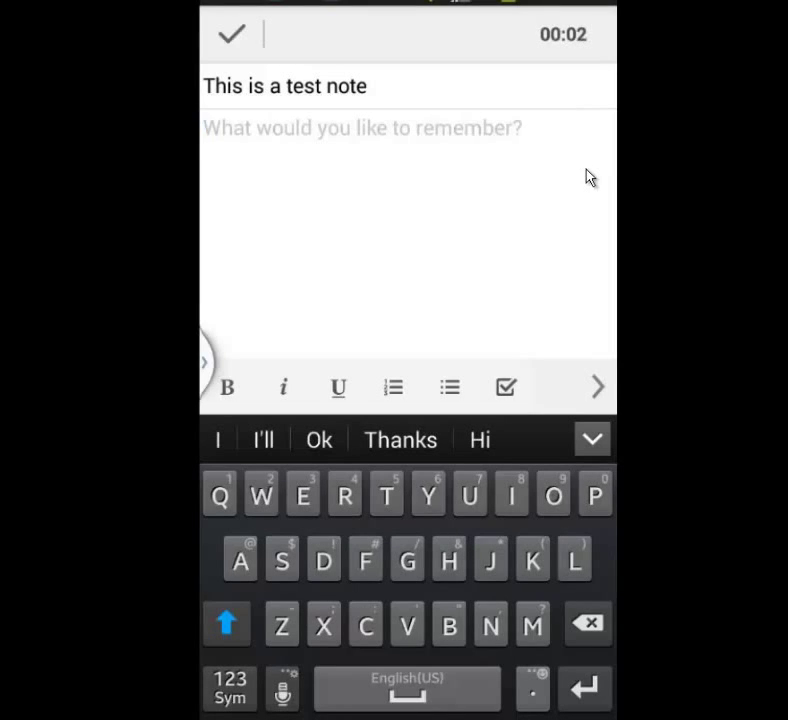
text(there's a beep)
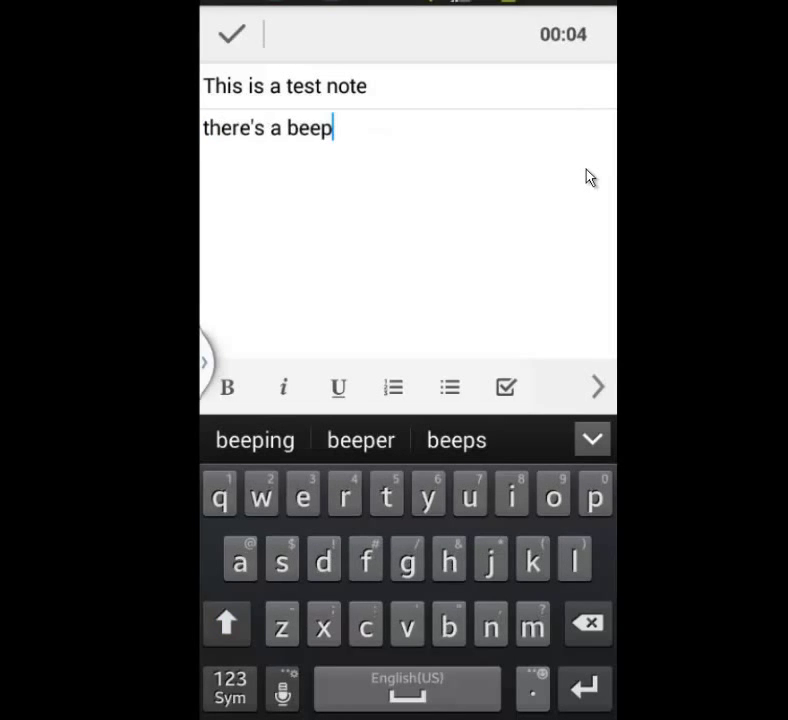
text( is speak want in your know)
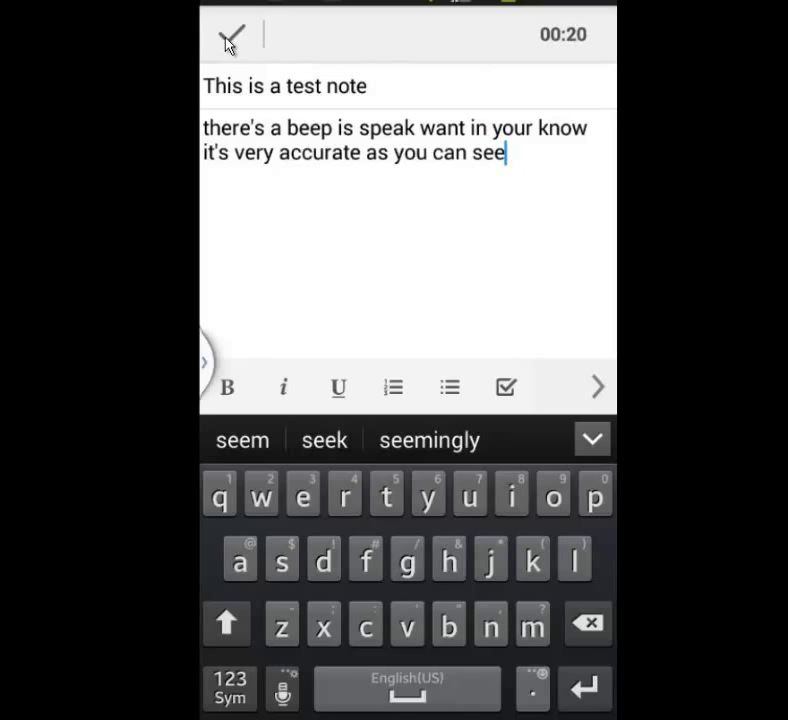
click(229, 40)
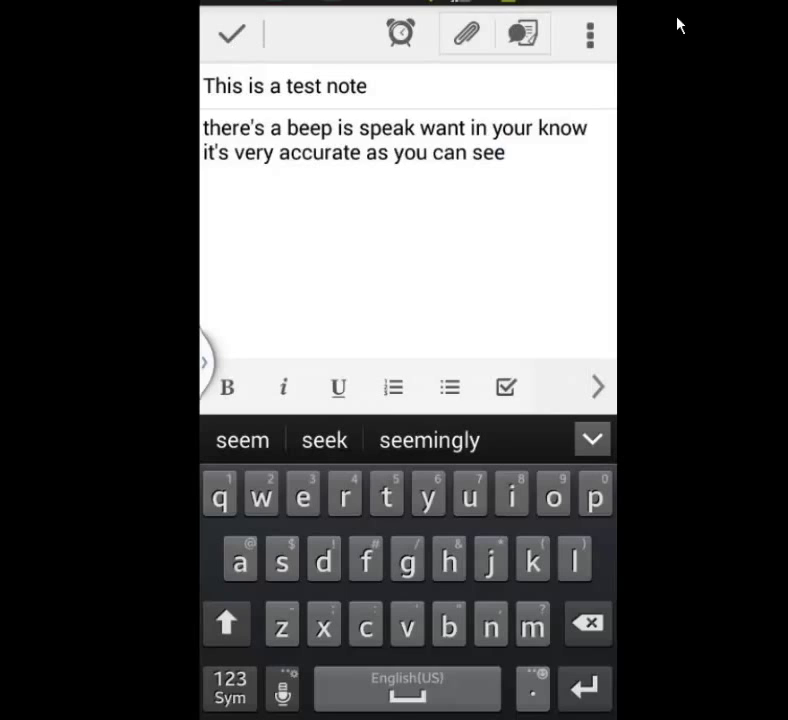
click(590, 38)
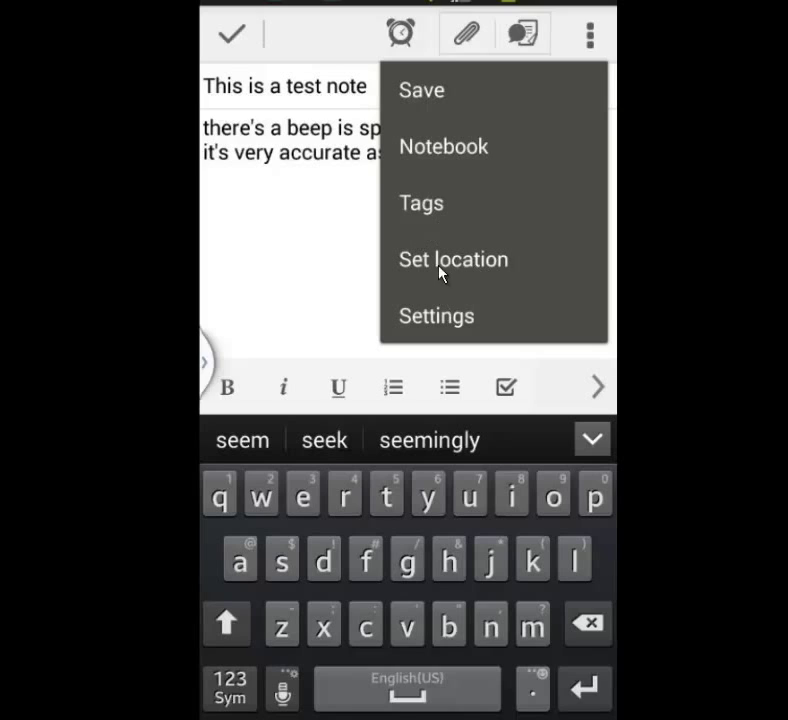
click(420, 93)
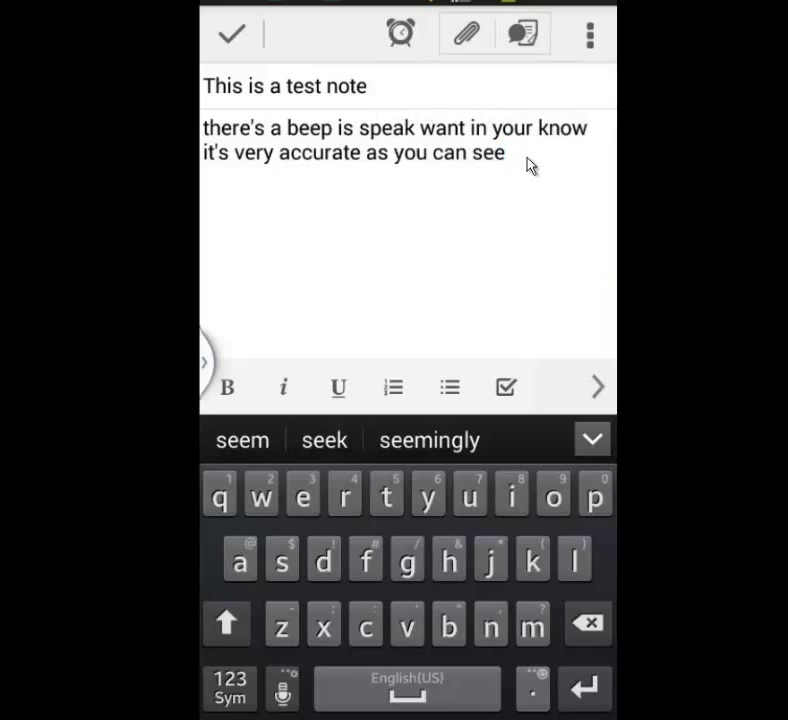
Add a reminder to the test note, dated tomorrow at 09:20 AM.
click(401, 36)
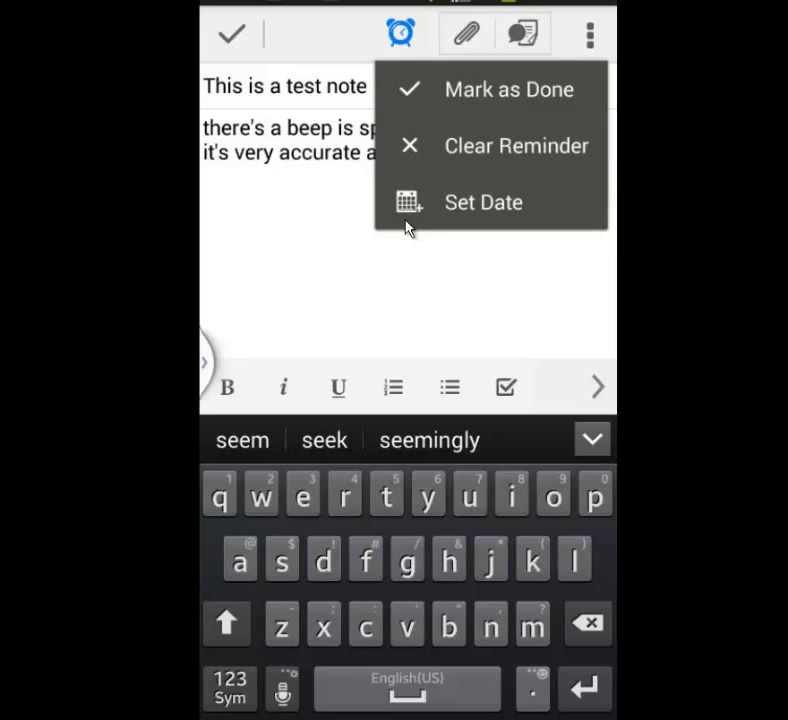
click(459, 205)
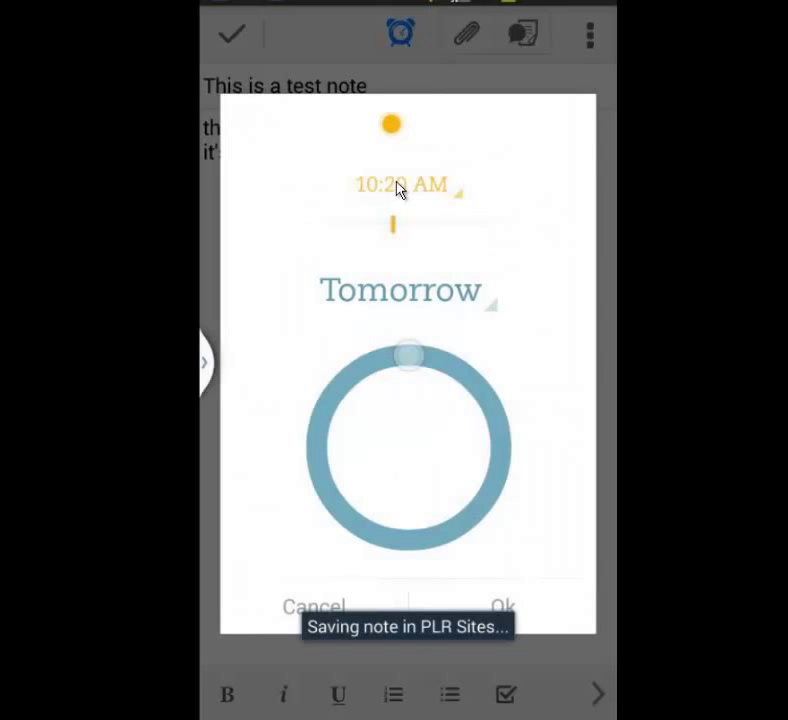
click(459, 205)
click(324, 312)
click(507, 530)
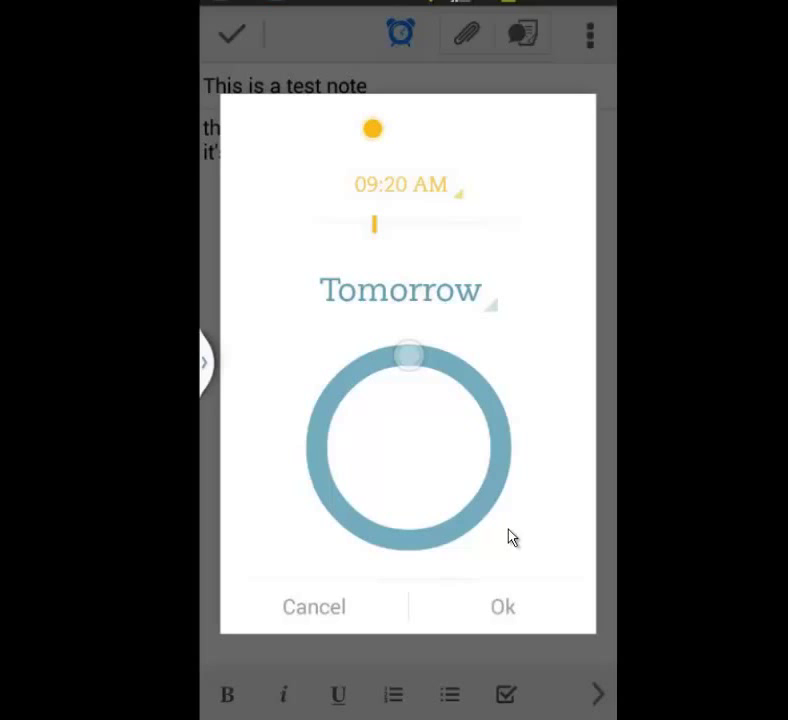
click(503, 611)
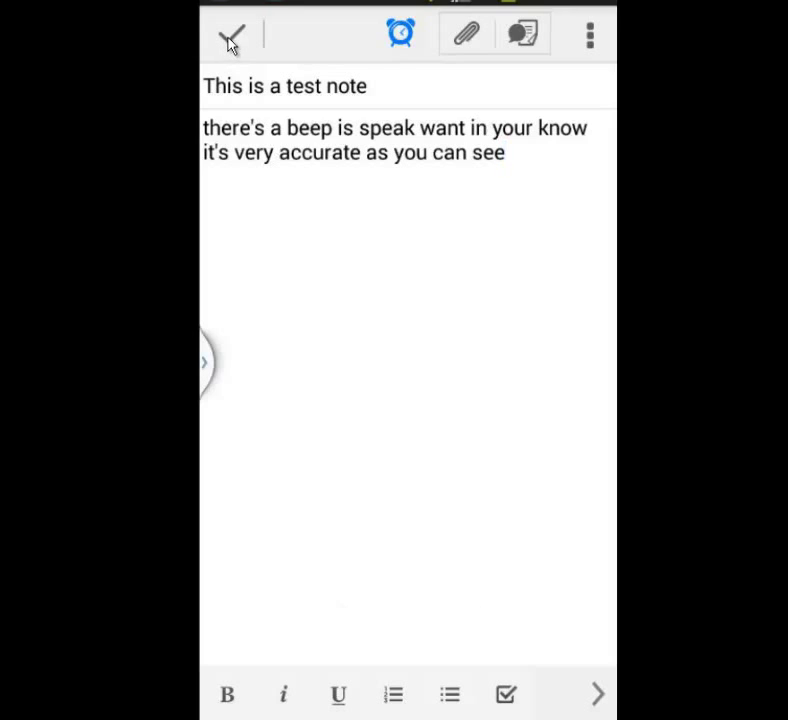
Examine the full set of attachment and creation options available for the note.
click(467, 40)
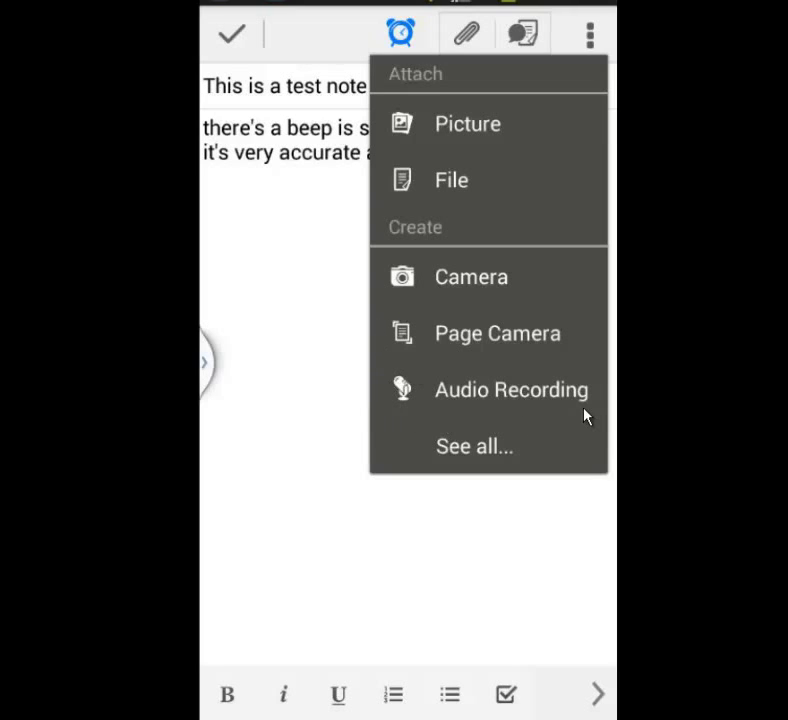
click(454, 448)
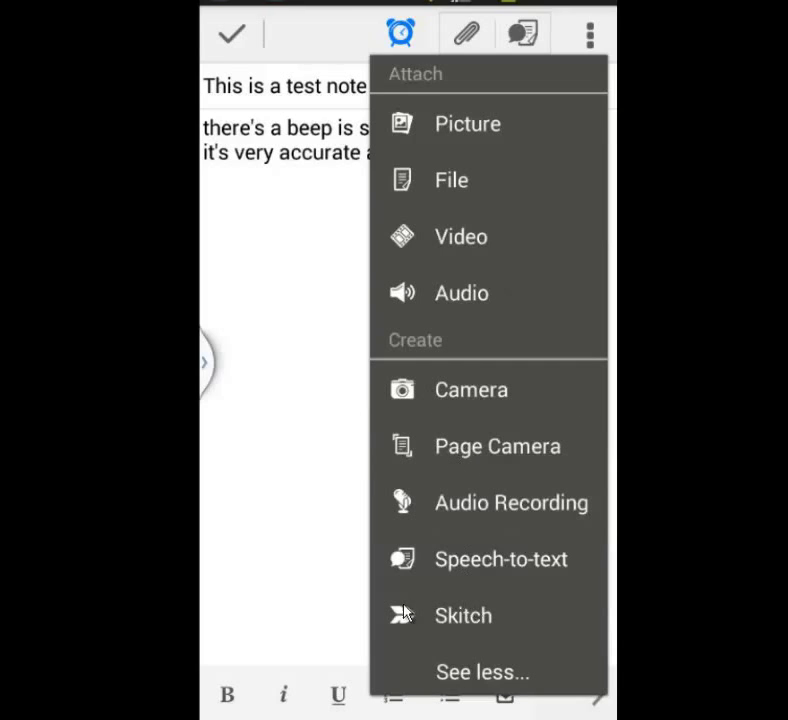
click(454, 676)
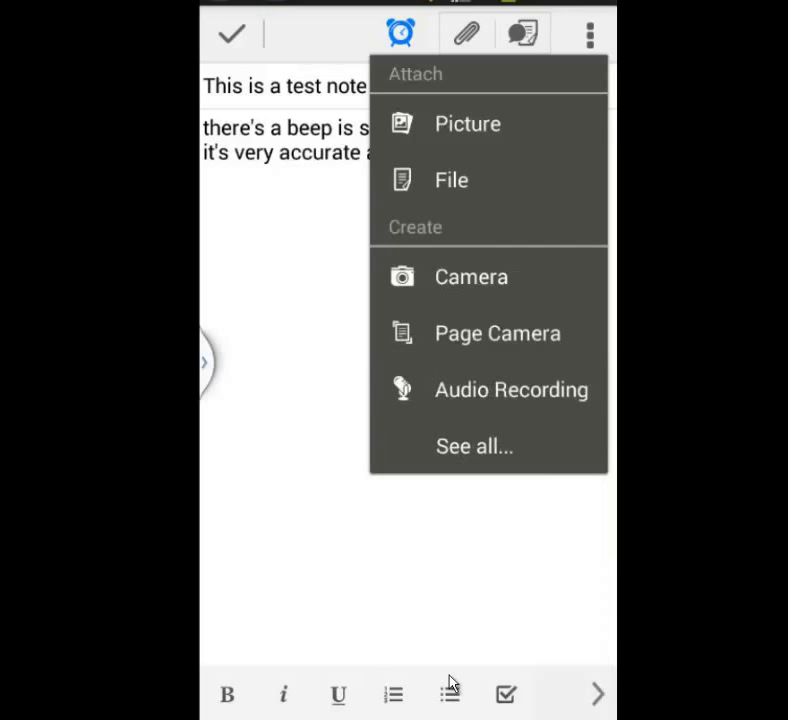
click(233, 40)
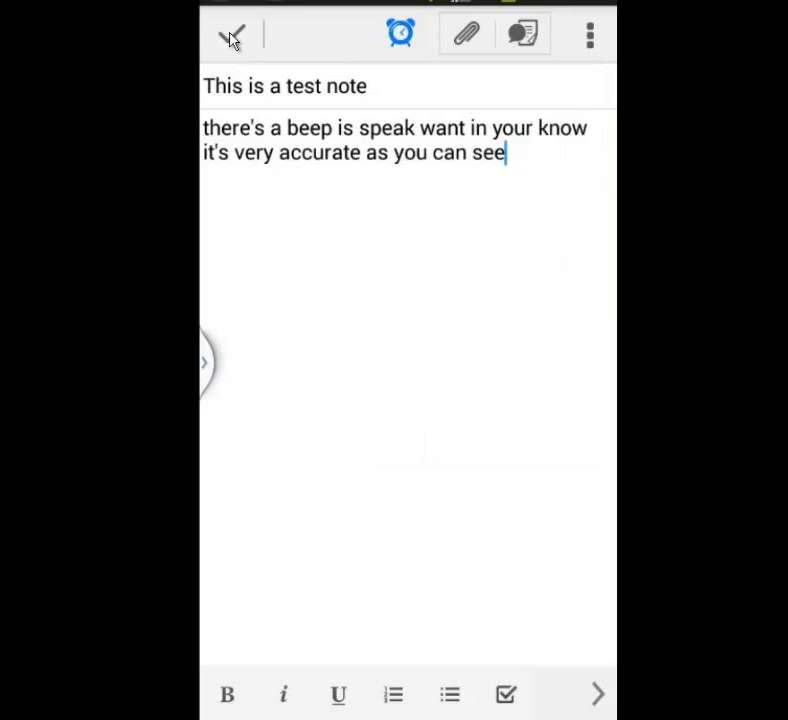
Finish editing the note, view the main navigation entries, and return to the list of found notes.
click(232, 38)
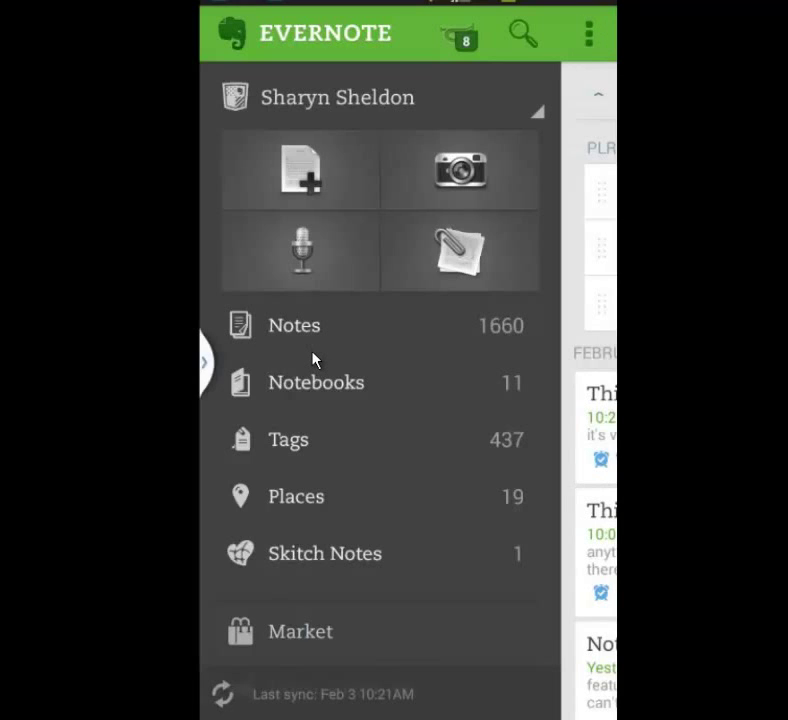
scroll(313, 360, down, 2)
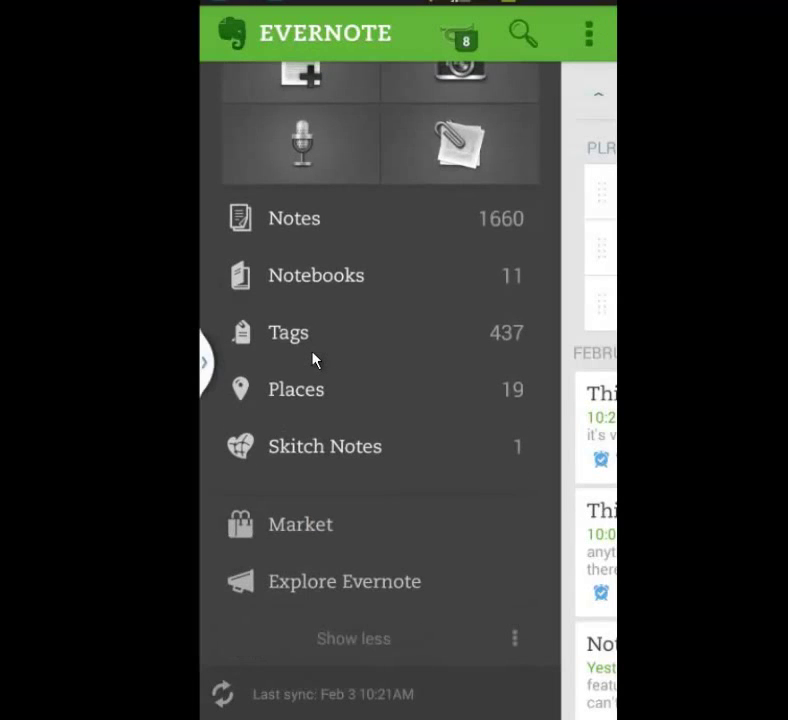
key(Escape)
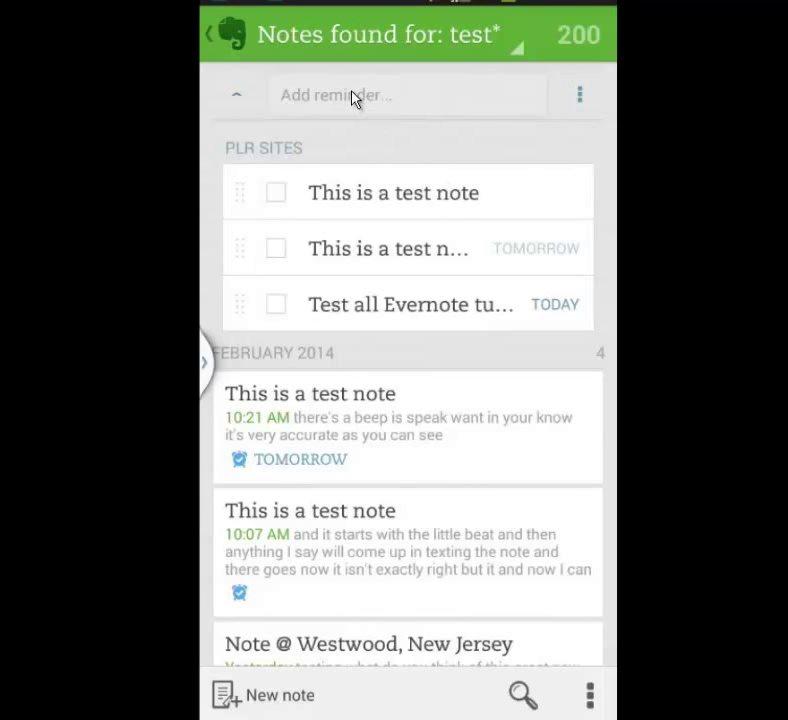
Check the view and sort choices for the note list and the display options for reminders.
click(518, 55)
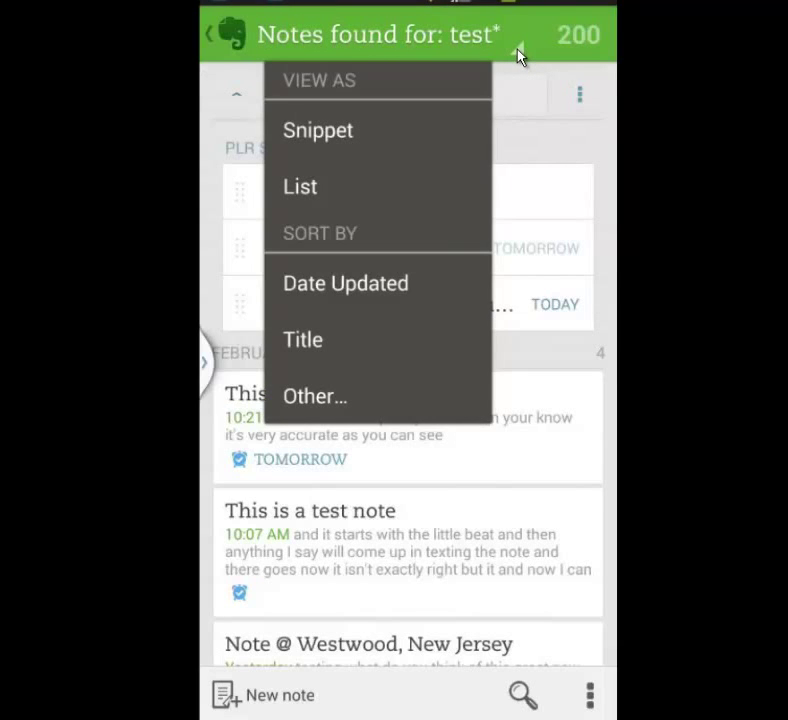
click(518, 55)
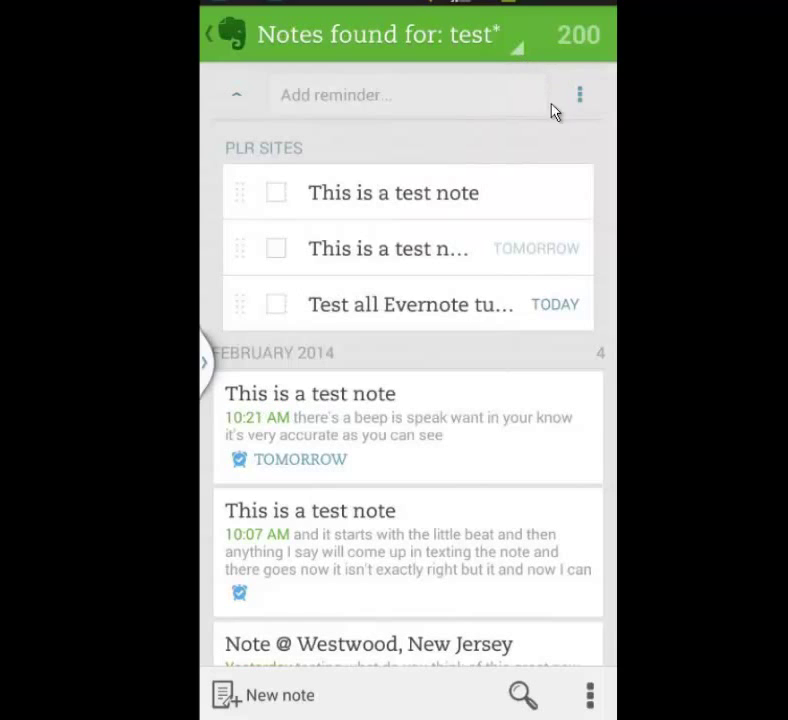
click(581, 100)
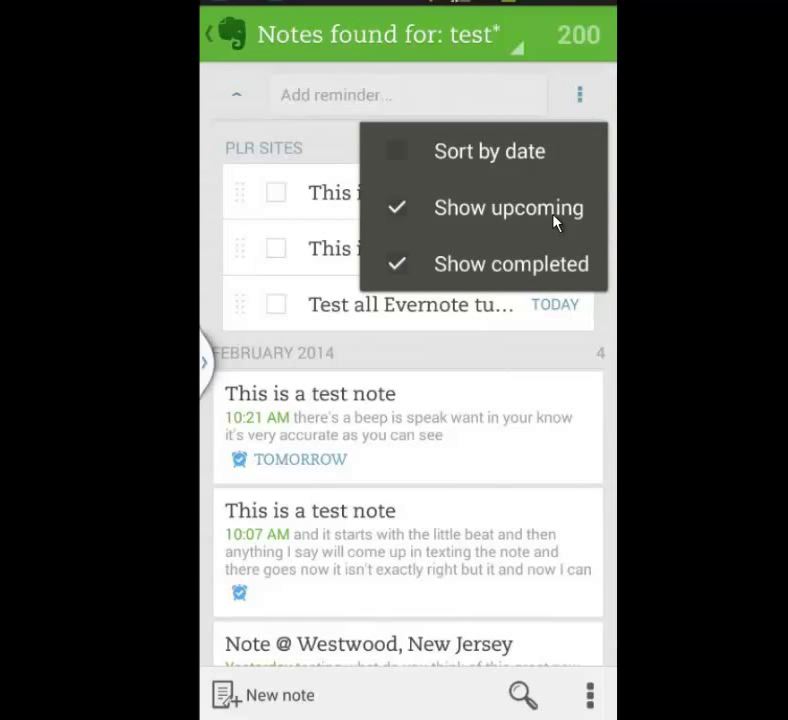
click(581, 100)
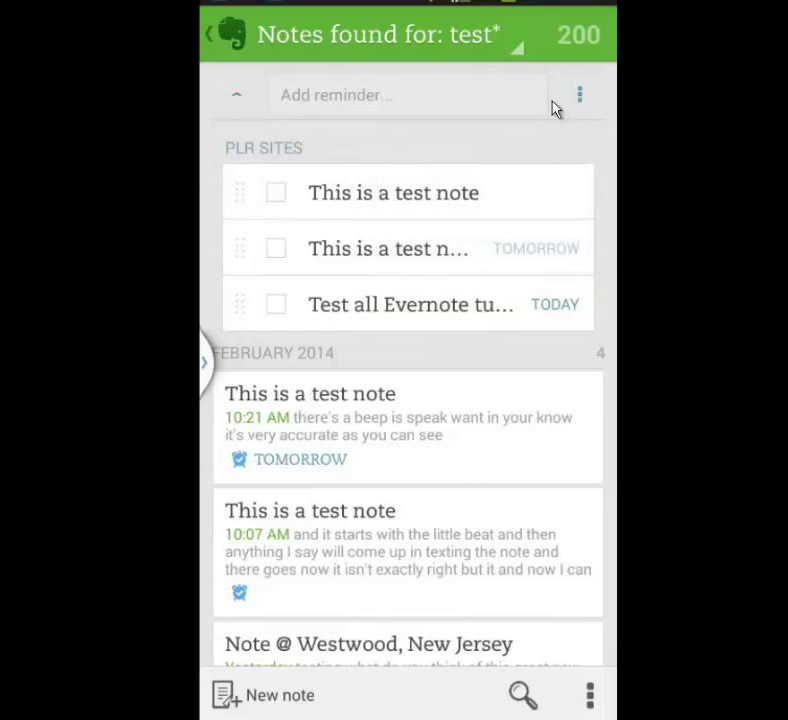
Collapse and re-expand the reminders section, and mark the test note's reminder due tomorrow as done.
click(237, 100)
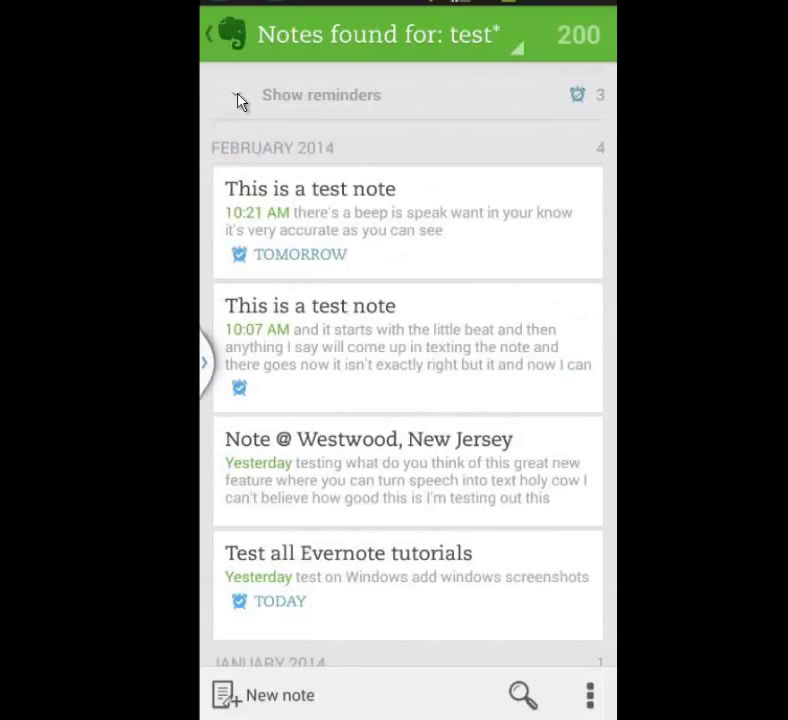
click(239, 100)
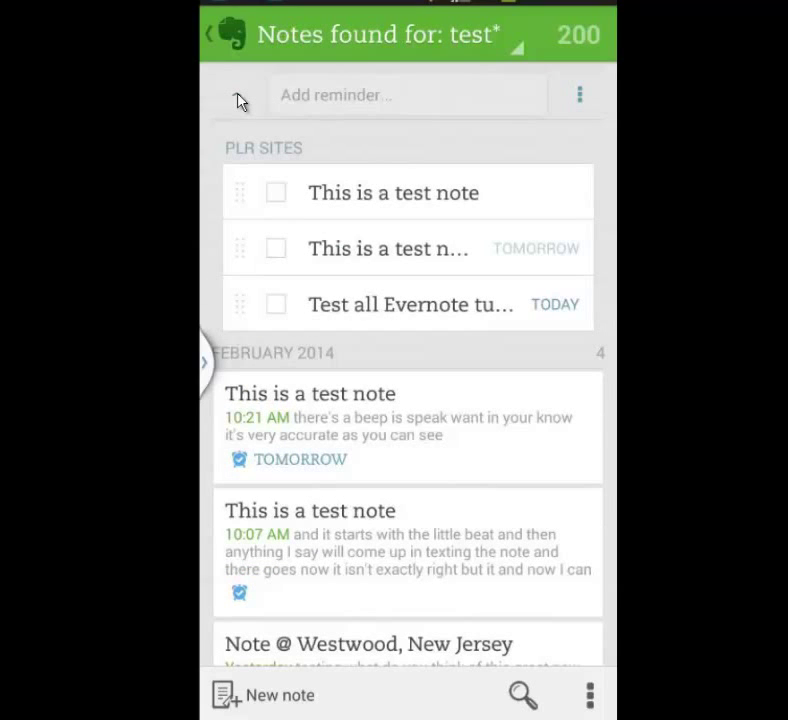
click(238, 100)
click(239, 100)
click(276, 250)
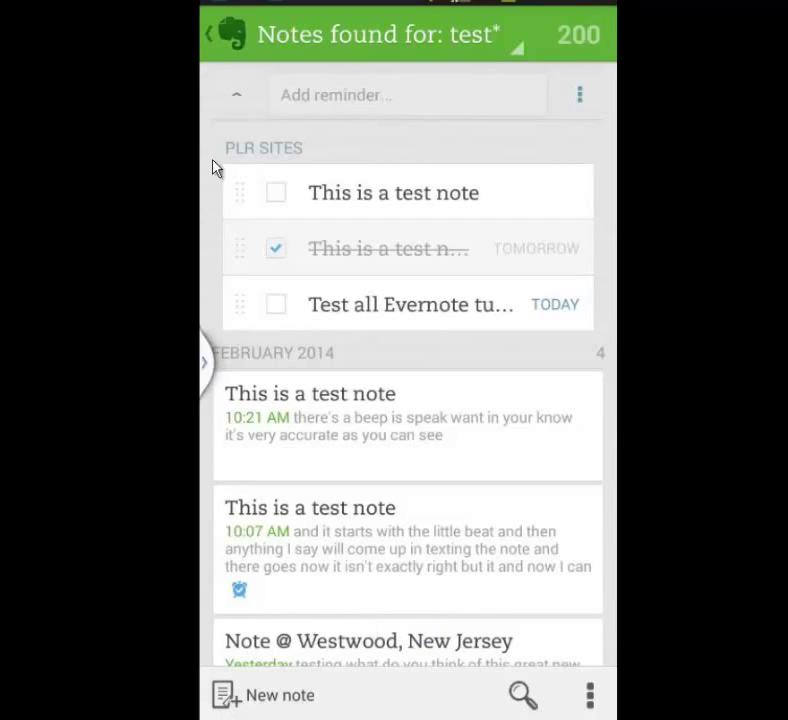
Check the additional options on Evernote's main navigation screen and return to the phone's home screen.
click(213, 38)
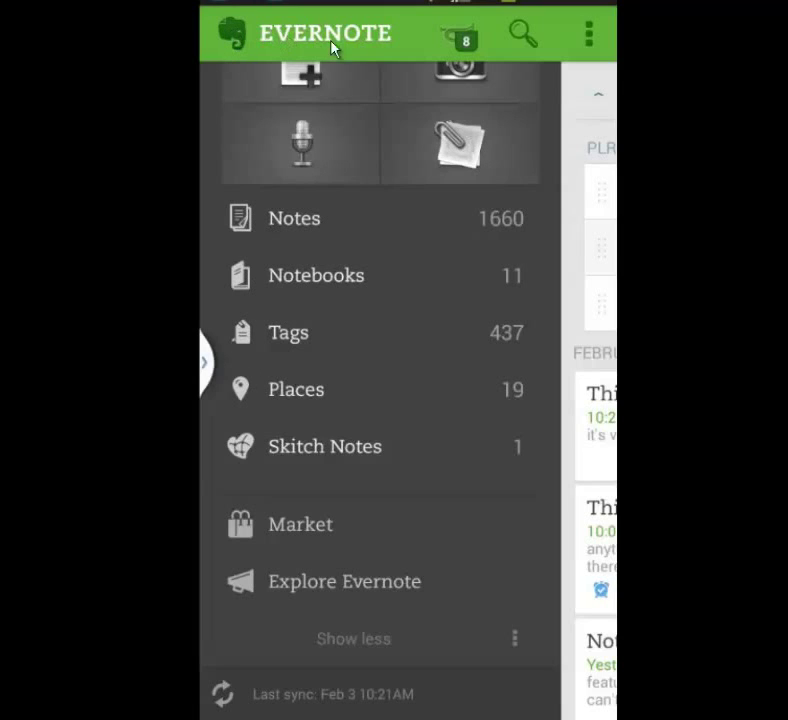
click(590, 36)
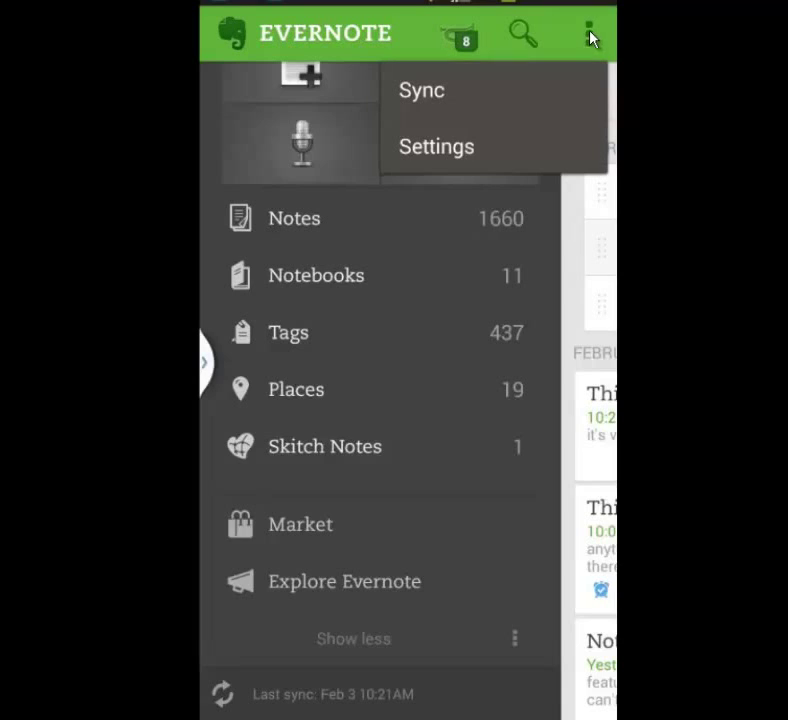
click(586, 36)
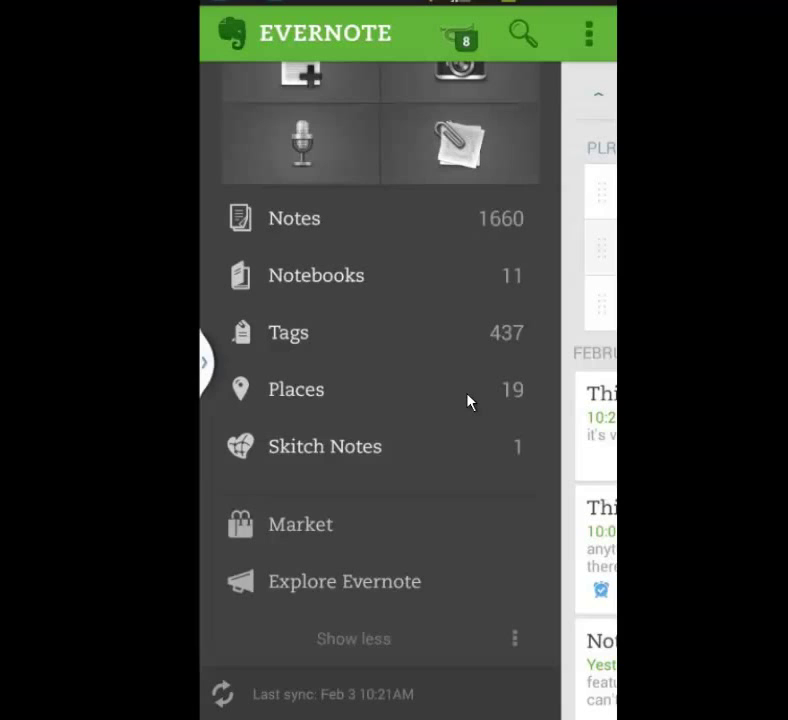
key(Home)
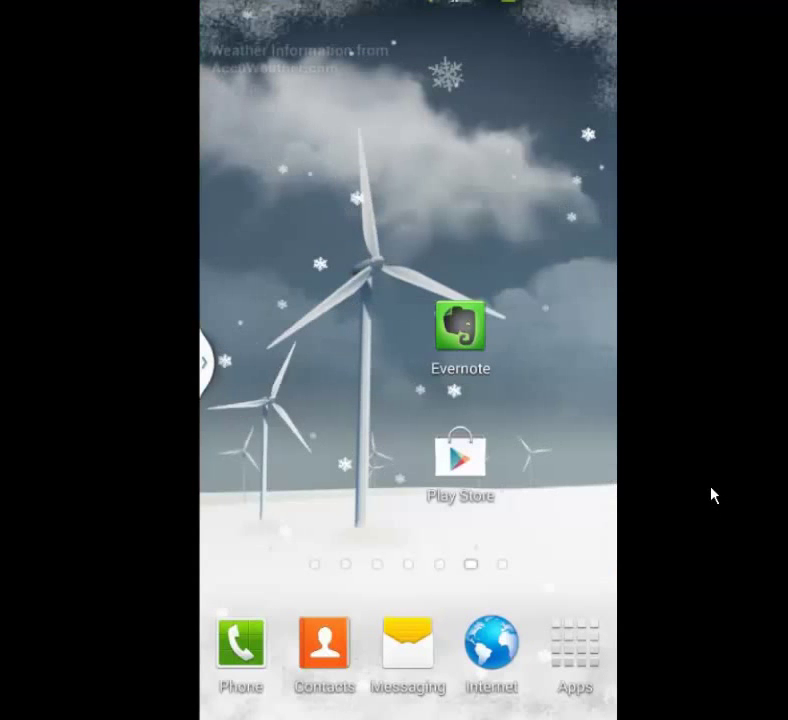